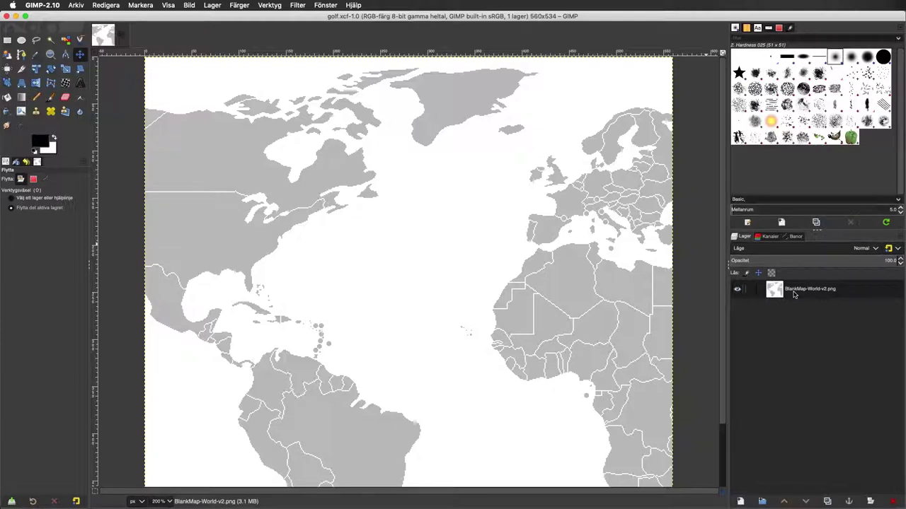
# Step: Add a new transparent layer above the world map and clear its name to rename it
pyautogui.hotkey('ctrl', 'shift', 'n')
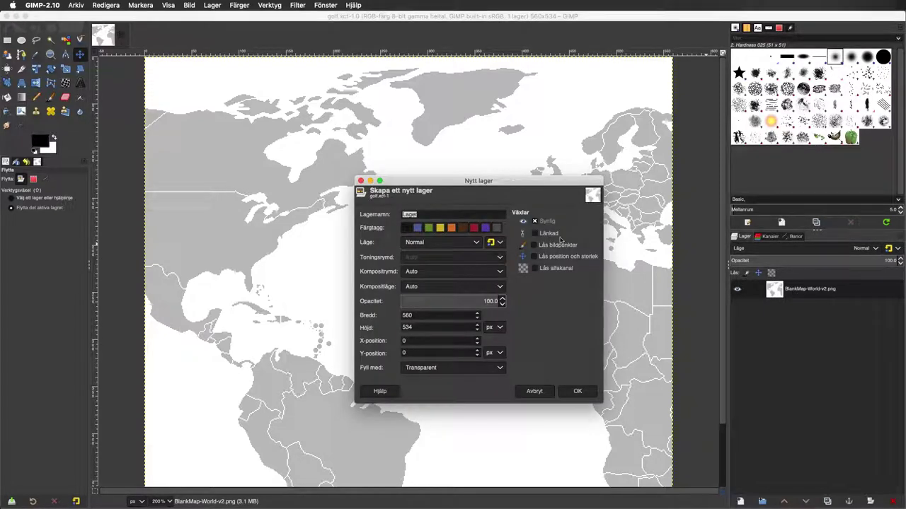
pyautogui.click(580, 395)
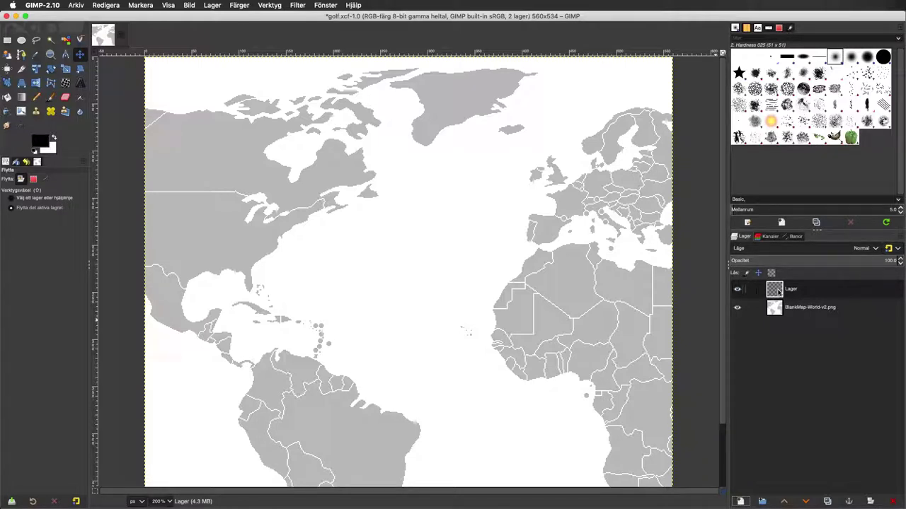
pyautogui.doubleClick(778, 291)
pyautogui.press('BackSpace')
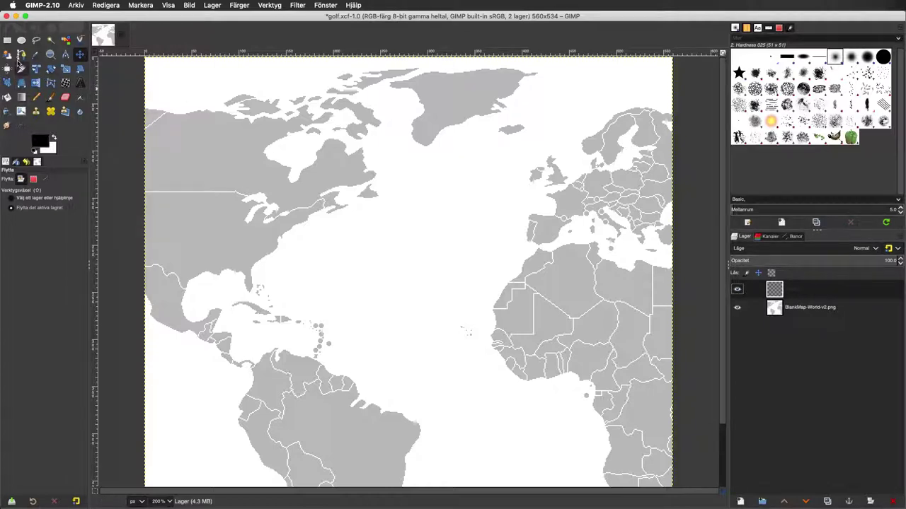
# Step: With the Paths tool, trace the current from off Florida up to a point south of Greenland
pyautogui.click(20, 56)
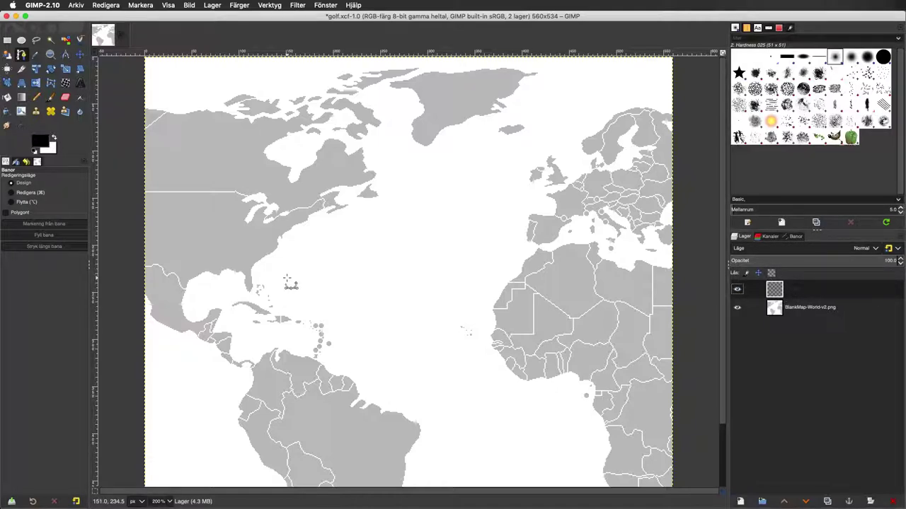
pyautogui.click(286, 278)
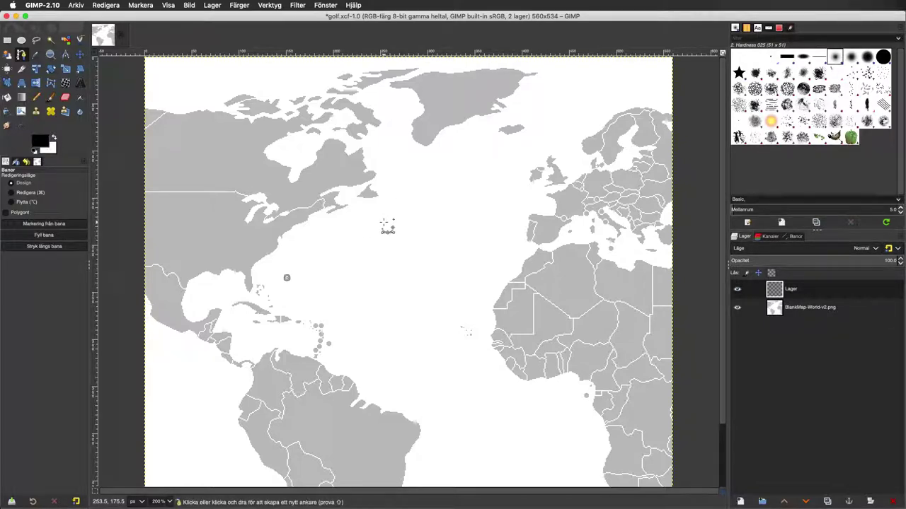
pyautogui.click(383, 222)
pyautogui.moveTo(382, 222); pyautogui.dragTo(397, 184)
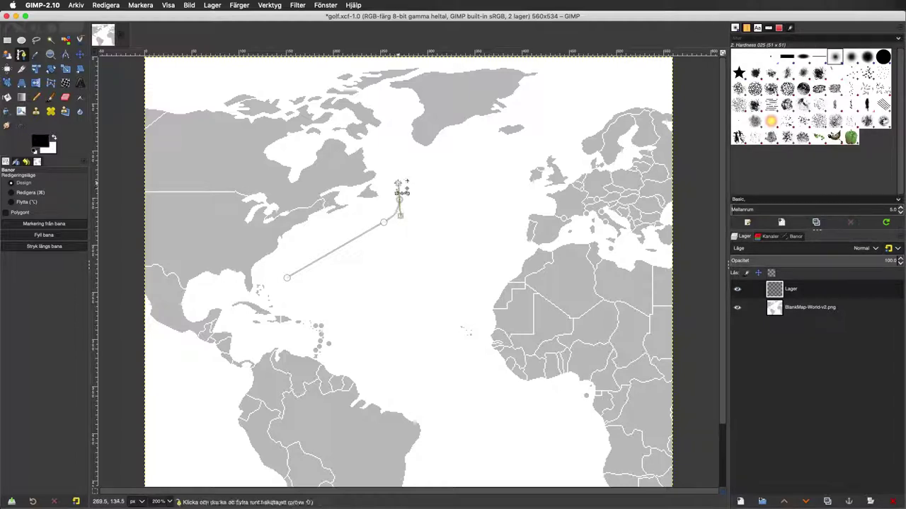
pyautogui.click(386, 141)
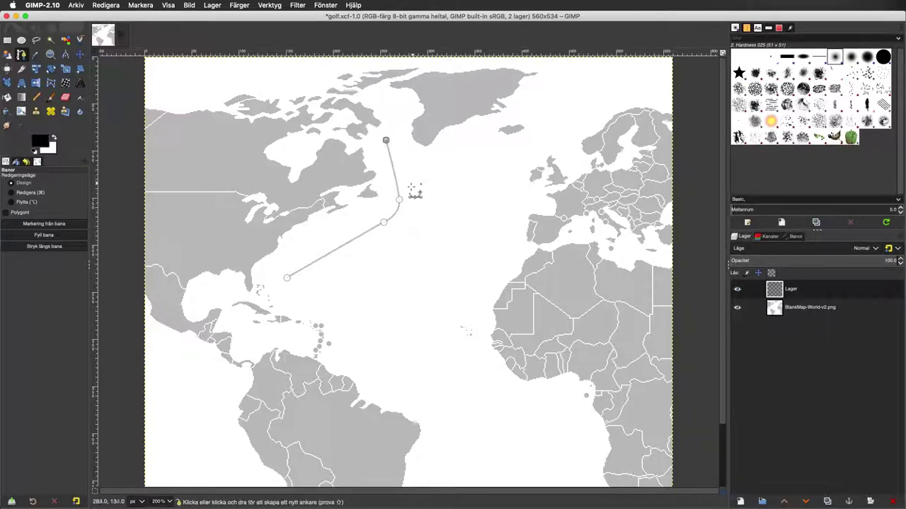
pyautogui.click(410, 194)
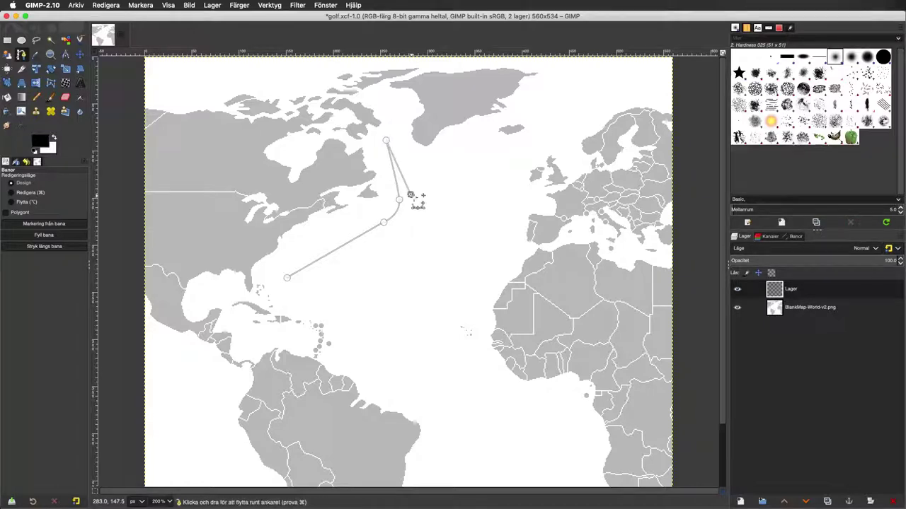
# Step: Extend the path east past the British Isles, north of Scandinavia, then back down toward Iberia
pyautogui.moveTo(431, 196); pyautogui.dragTo(453, 185)
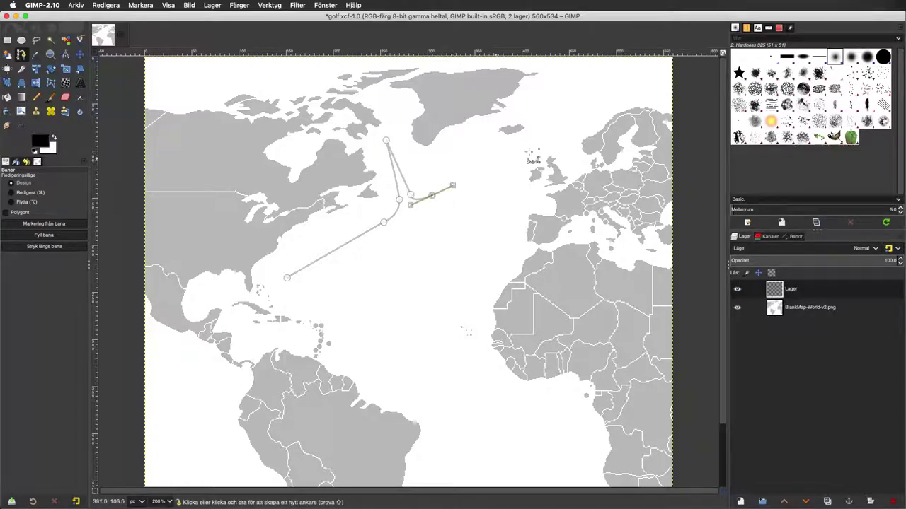
pyautogui.moveTo(550, 132); pyautogui.dragTo(557, 120)
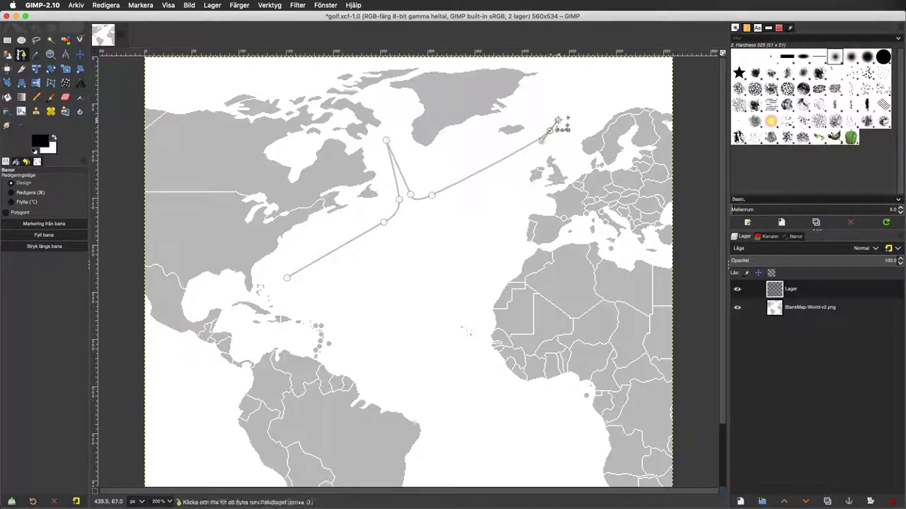
pyautogui.moveTo(619, 83)
pyautogui.mouseDown()
pyautogui.moveTo(641, 81)
pyautogui.moveTo(490, 186)
pyautogui.moveTo(438, 205)
pyautogui.mouseUp()
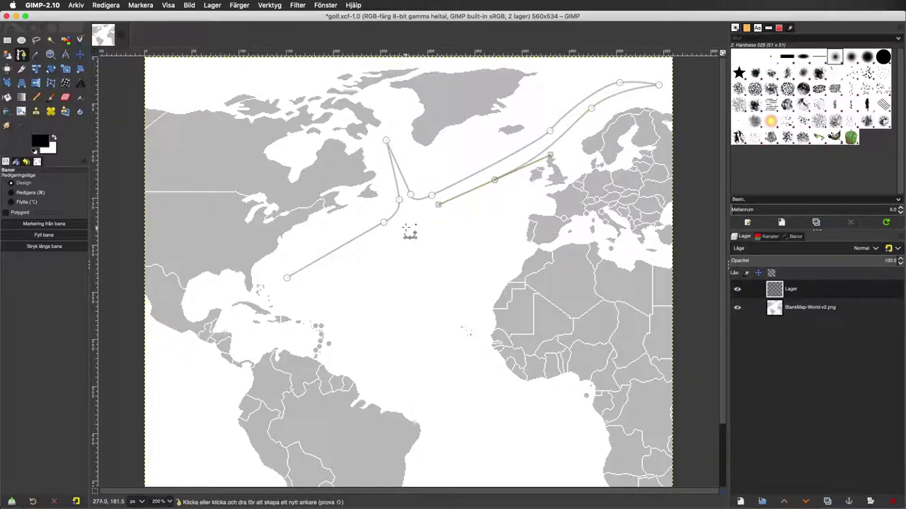
pyautogui.moveTo(414, 219); pyautogui.dragTo(460, 216)
pyautogui.moveTo(502, 196); pyautogui.dragTo(508, 241)
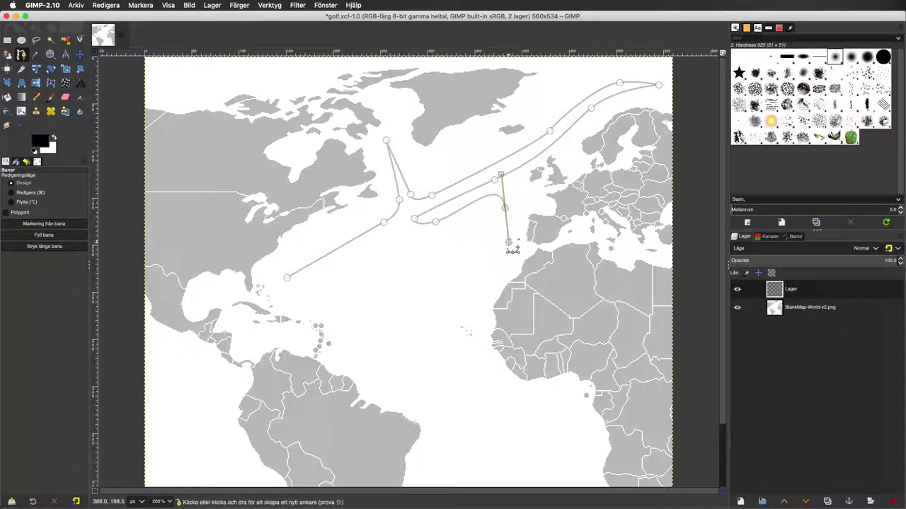
# Step: Add a southern arm along West Africa and close the outline at its Florida start anchor
pyautogui.rightClick(493, 275)
pyautogui.click(477, 279)
pyautogui.moveTo(489, 273); pyautogui.dragTo(473, 287)
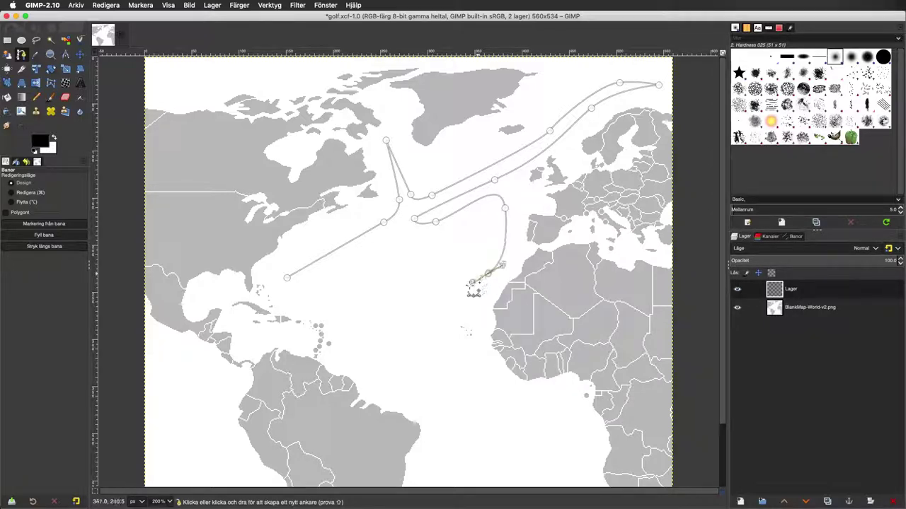
pyautogui.click(446, 309)
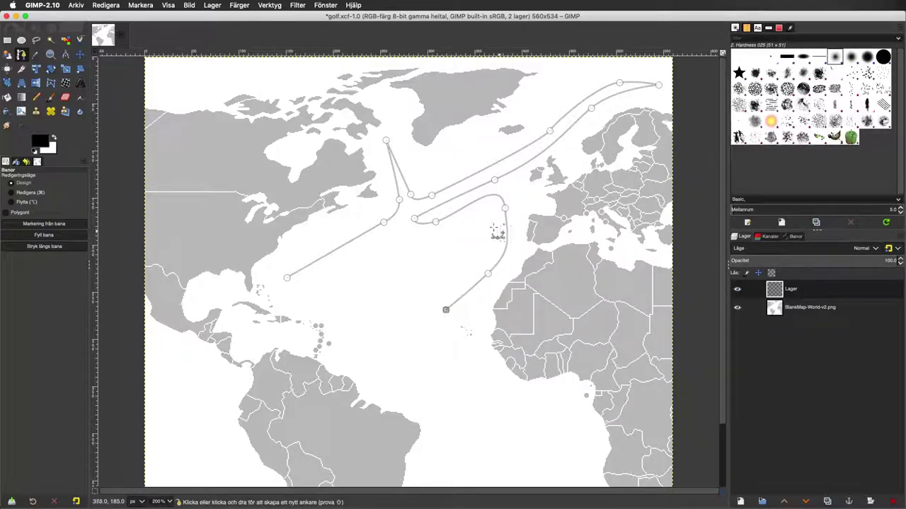
pyautogui.moveTo(488, 227); pyautogui.dragTo(468, 210)
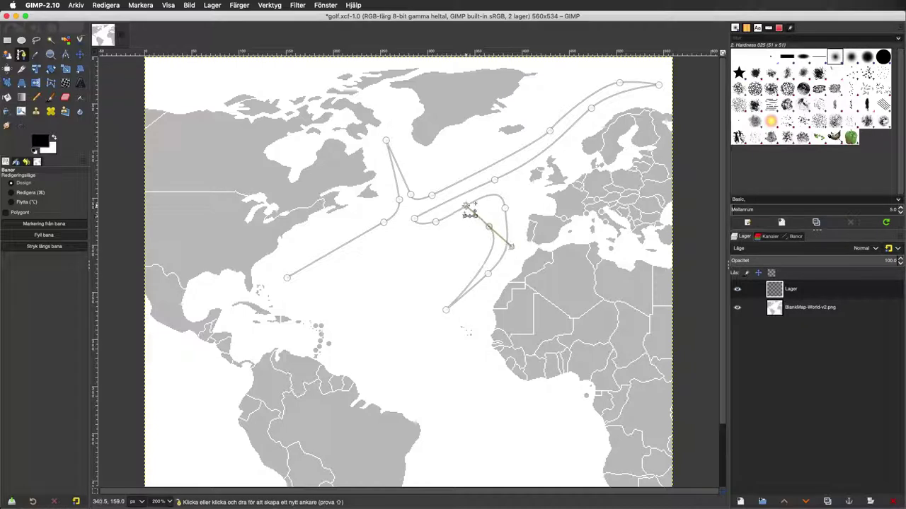
pyautogui.moveTo(423, 242); pyautogui.dragTo(408, 242)
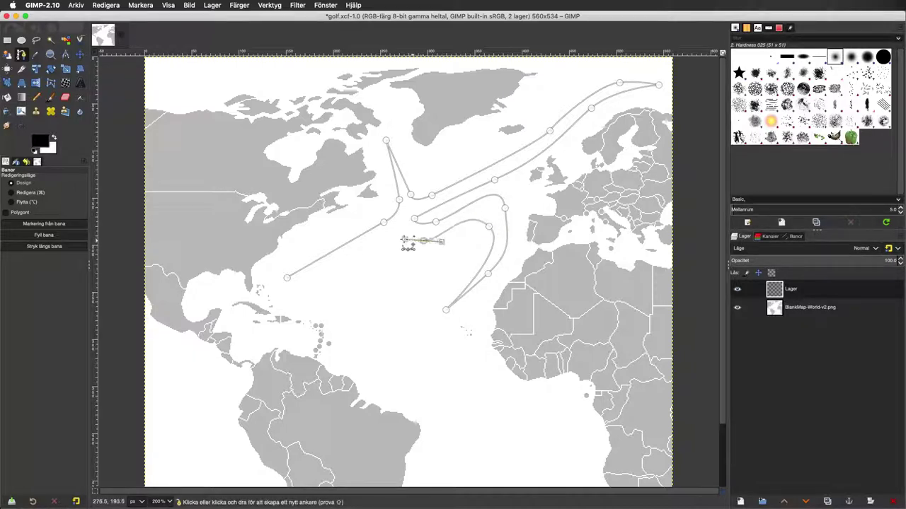
pyautogui.click(390, 239)
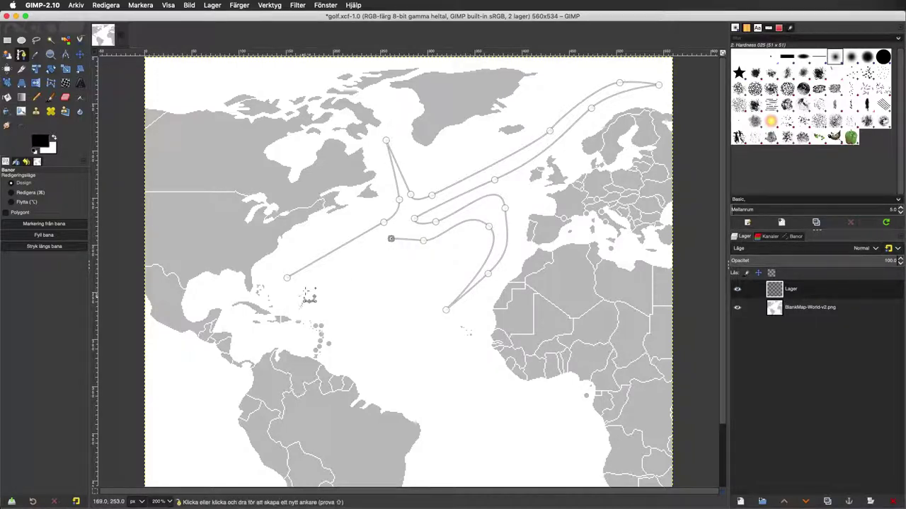
pyautogui.click(300, 296)
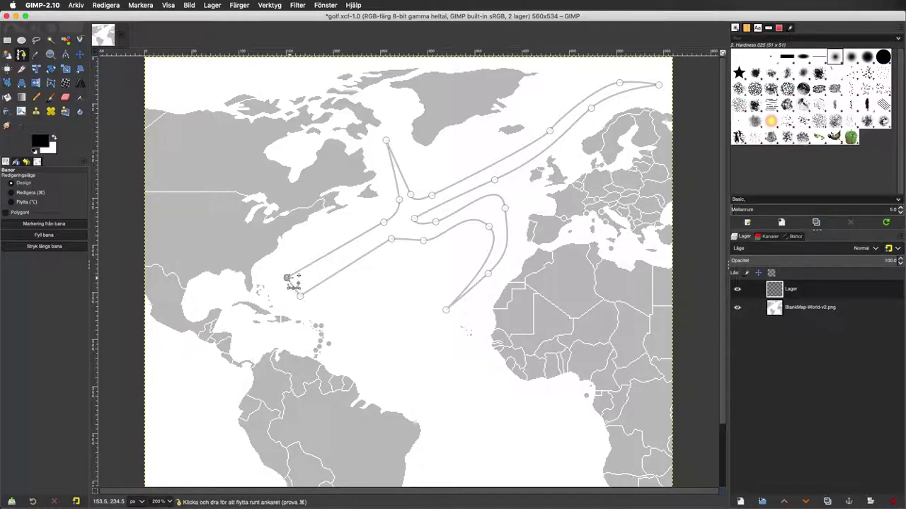
pyautogui.keyDown('ctrl'); pyautogui.click(286, 277); pyautogui.keyUp('ctrl')
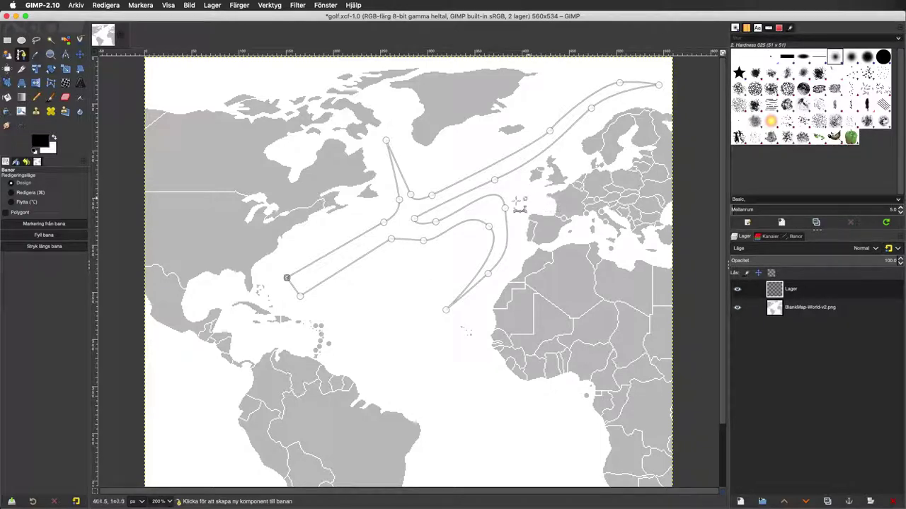
# Step: Smooth the outline's curves near Iberia, along Africa, and at the inner bend
pyautogui.moveTo(505, 207)
pyautogui.mouseDown()
pyautogui.moveTo(497, 191)
pyautogui.moveTo(505, 239)
pyautogui.mouseUp()
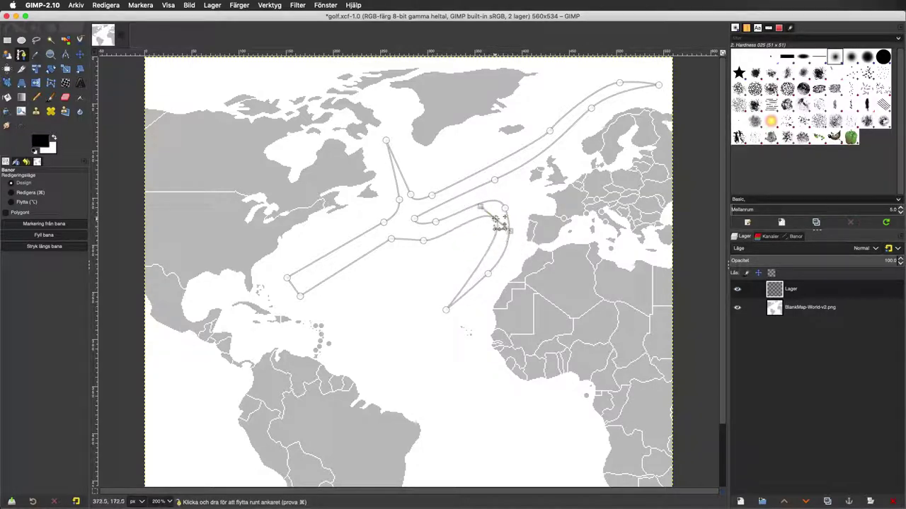
pyautogui.moveTo(453, 312); pyautogui.dragTo(492, 278)
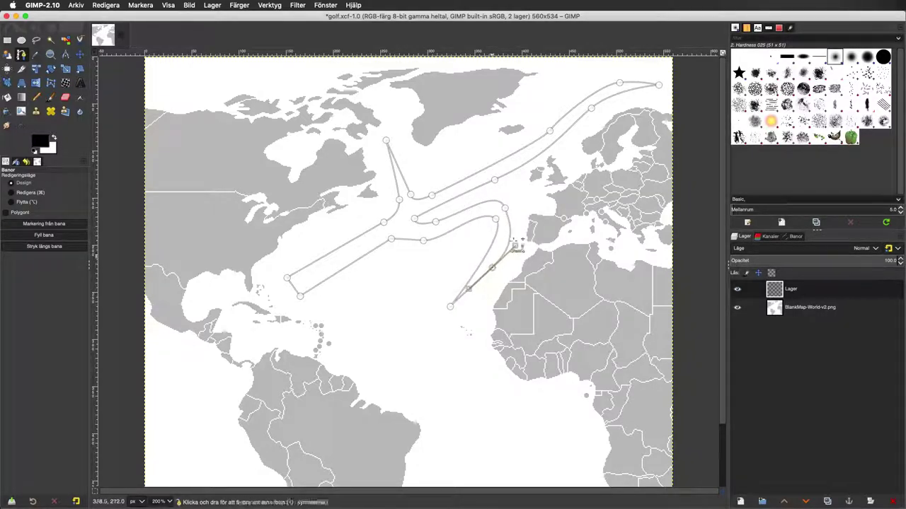
pyautogui.moveTo(425, 240)
pyautogui.mouseDown()
pyautogui.moveTo(451, 248)
pyautogui.moveTo(451, 236)
pyautogui.mouseUp()
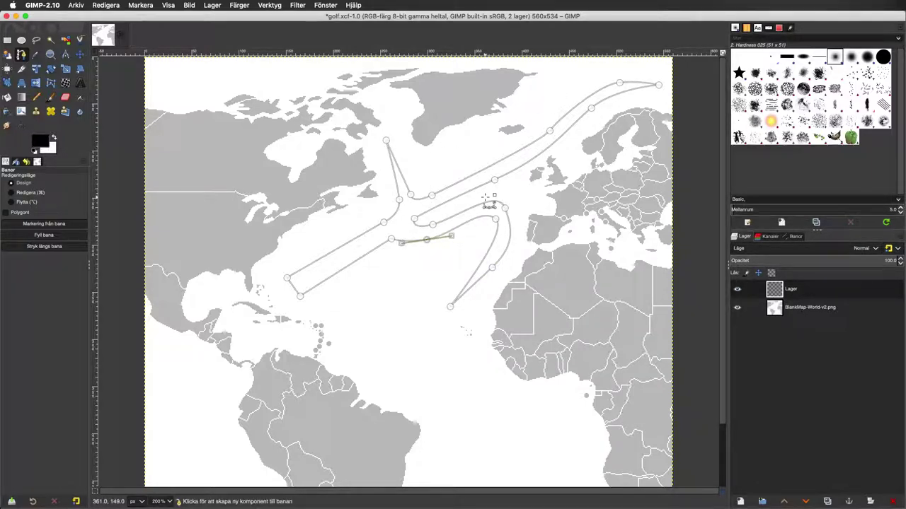
# Step: Convert the outline to a selection, test a black bucket fill inside it, then undo it
pyautogui.click(41, 224)
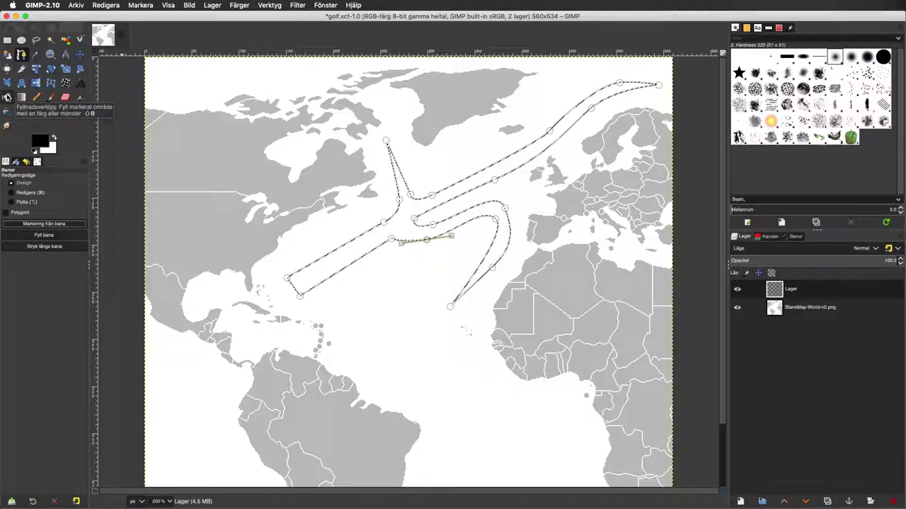
pyautogui.click(7, 96)
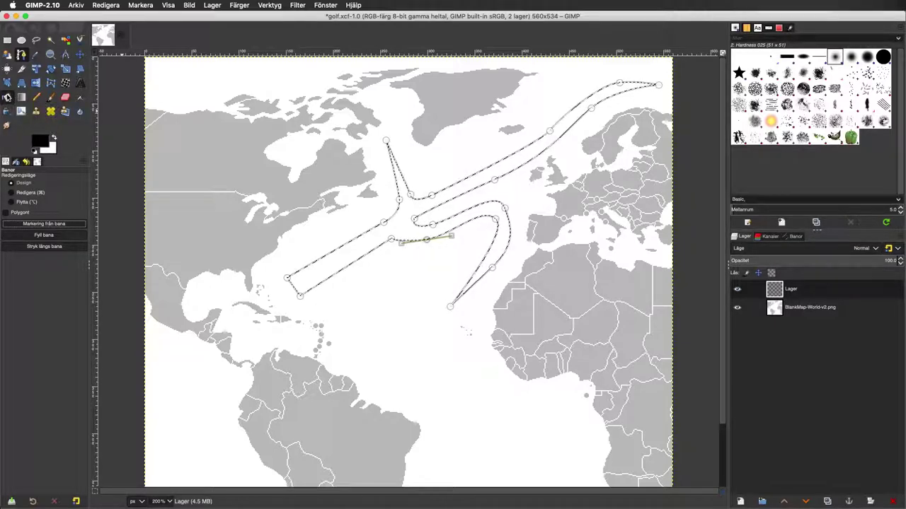
pyautogui.click(397, 220)
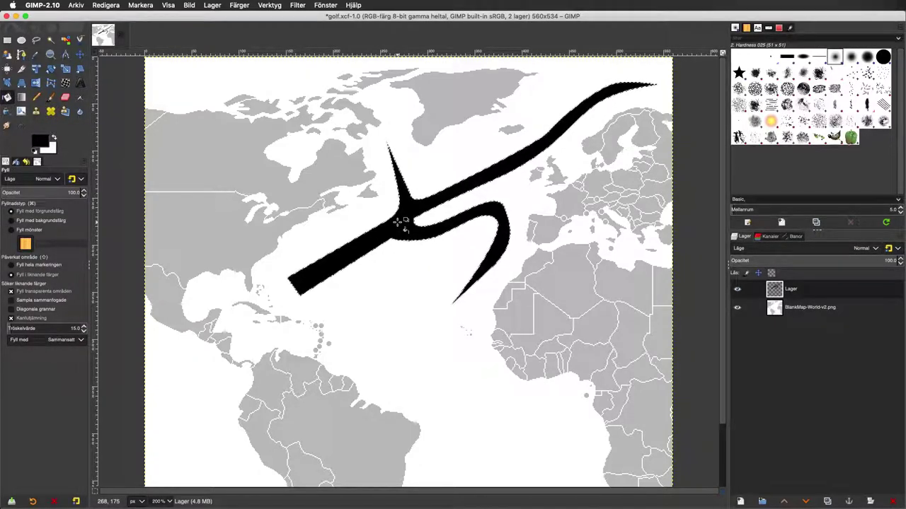
pyautogui.hotkey('ctrl', 'z')
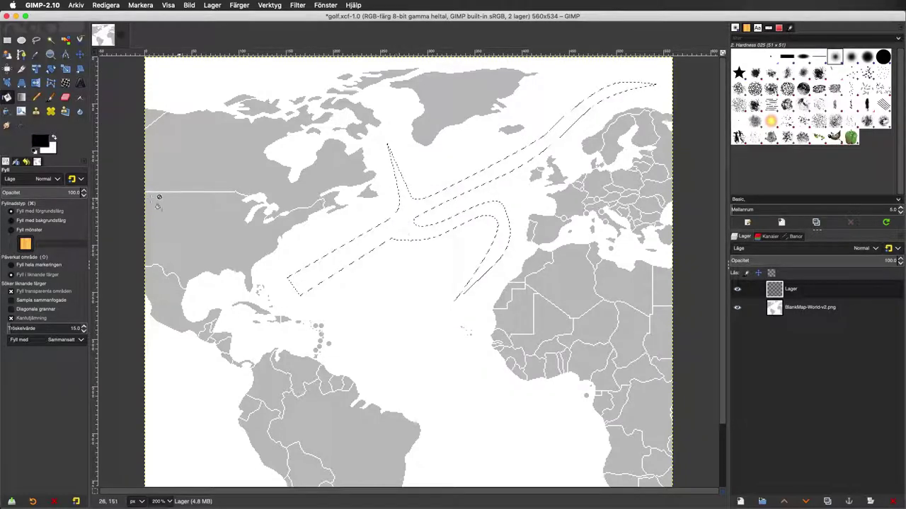
# Step: Set the foreground colour to a saturated blue
pyautogui.click(44, 142)
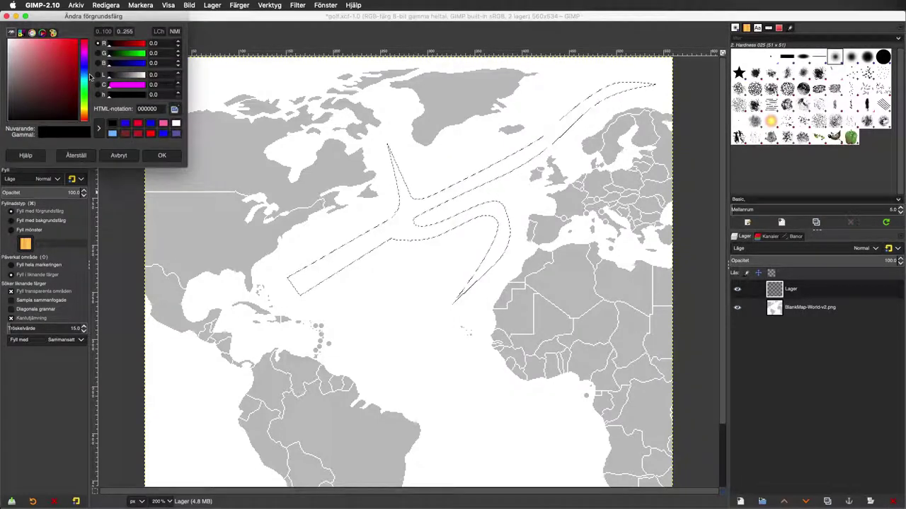
pyautogui.click(84, 69)
pyautogui.click(70, 51)
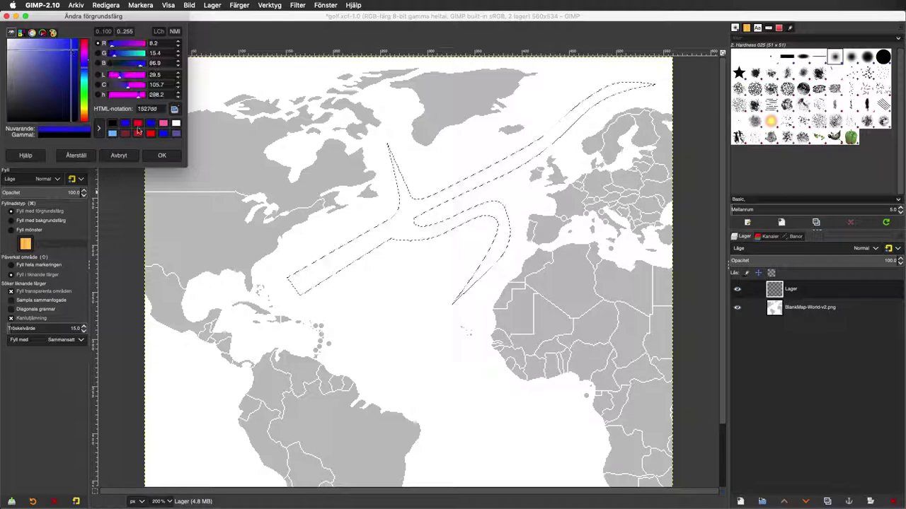
pyautogui.click(162, 155)
# Step: Test a blue fill in the selection, undo it, and switch to the Gradient tool
pyautogui.click(401, 213)
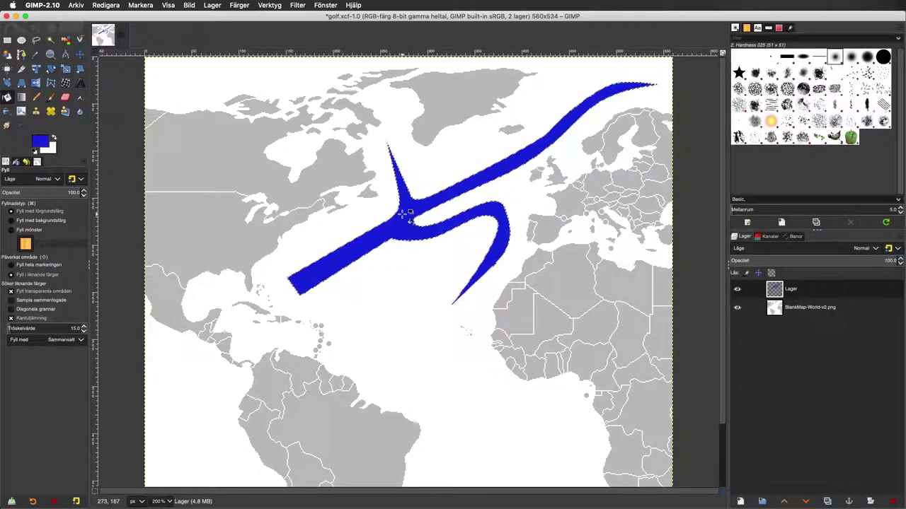
pyautogui.hotkey('ctrl', 'z')
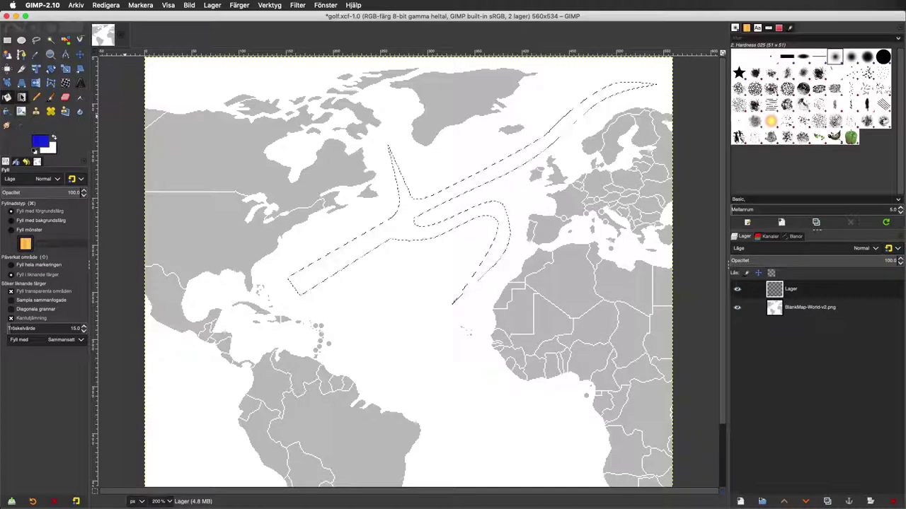
pyautogui.click(22, 98)
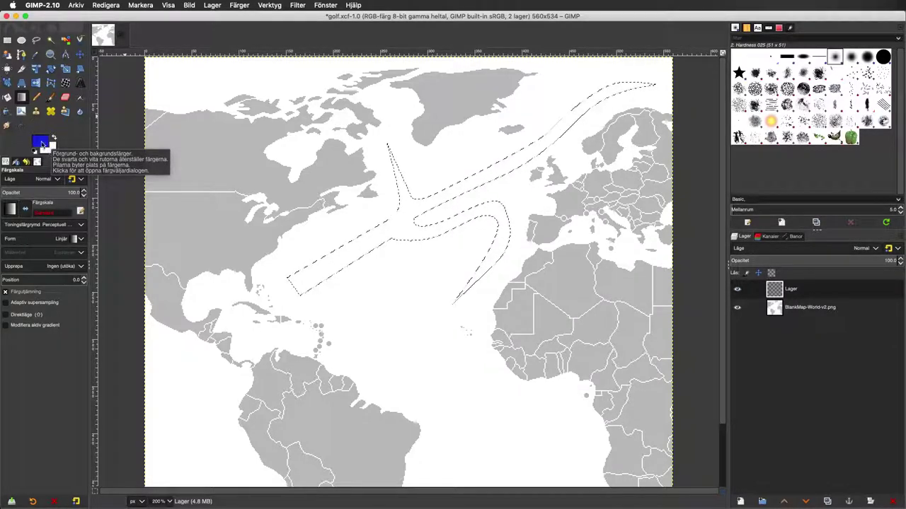
# Step: Keep blue as the foreground colour and set the background colour to red (ef0000)
pyautogui.click(41, 143)
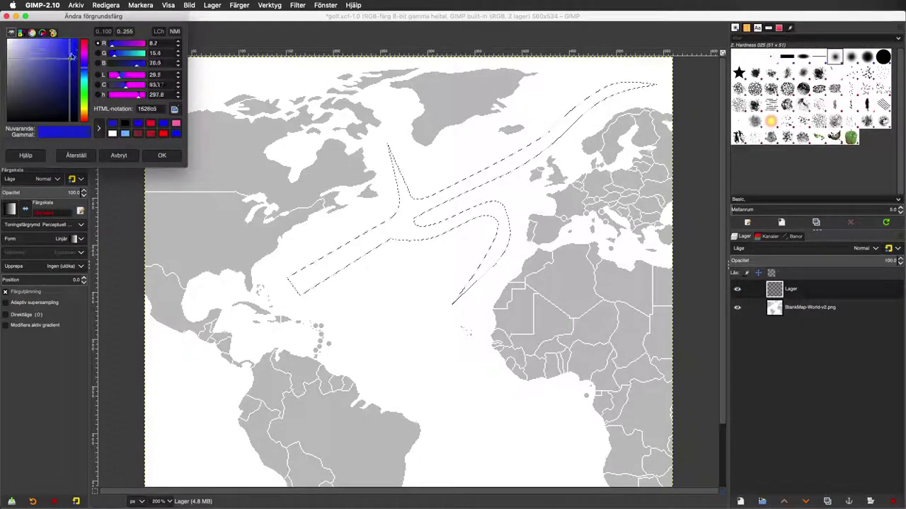
pyautogui.click(166, 156)
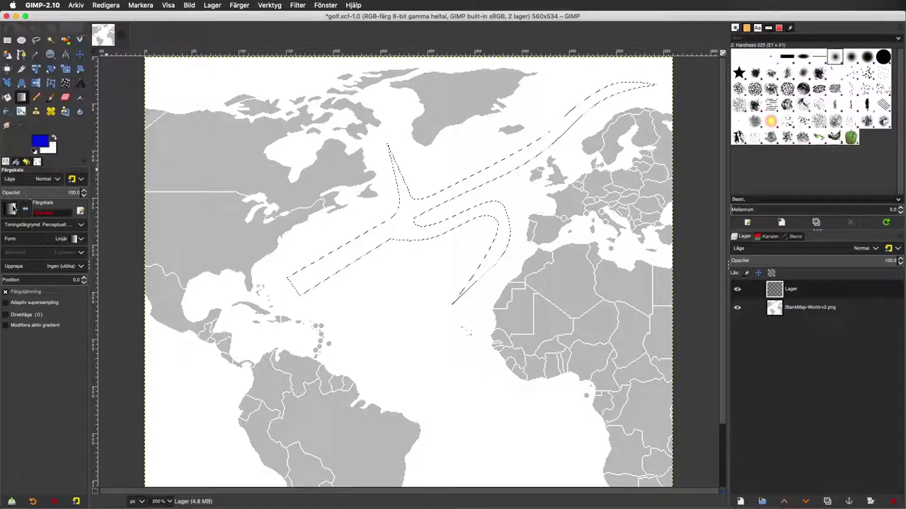
pyautogui.click(48, 149)
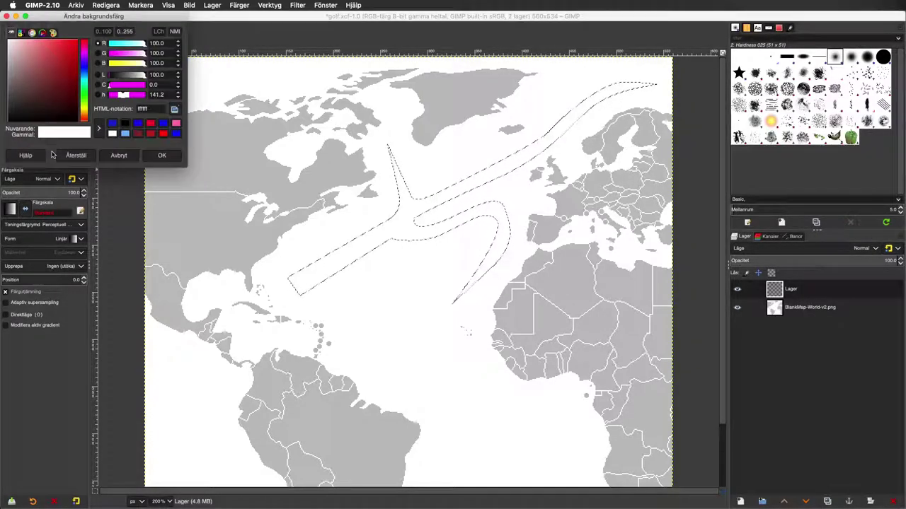
pyautogui.click(150, 124)
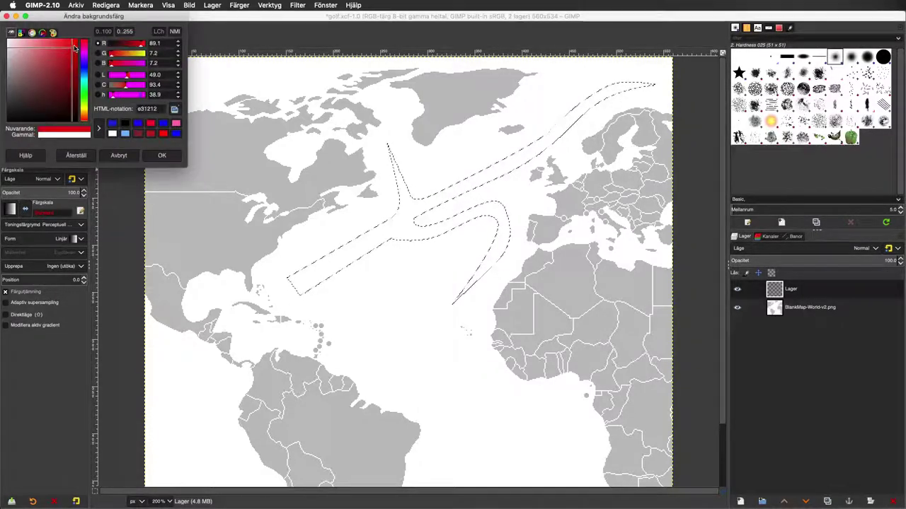
pyautogui.click(162, 155)
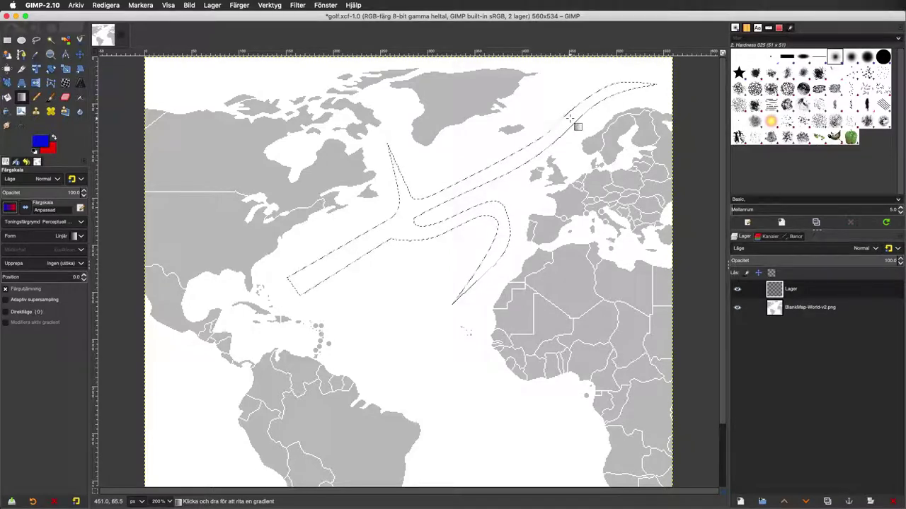
# Step: Drag a red-to-blue gradient across the current shape, southwest to northeast, and adjust its endpoint
pyautogui.moveTo(569, 119); pyautogui.dragTo(355, 247)
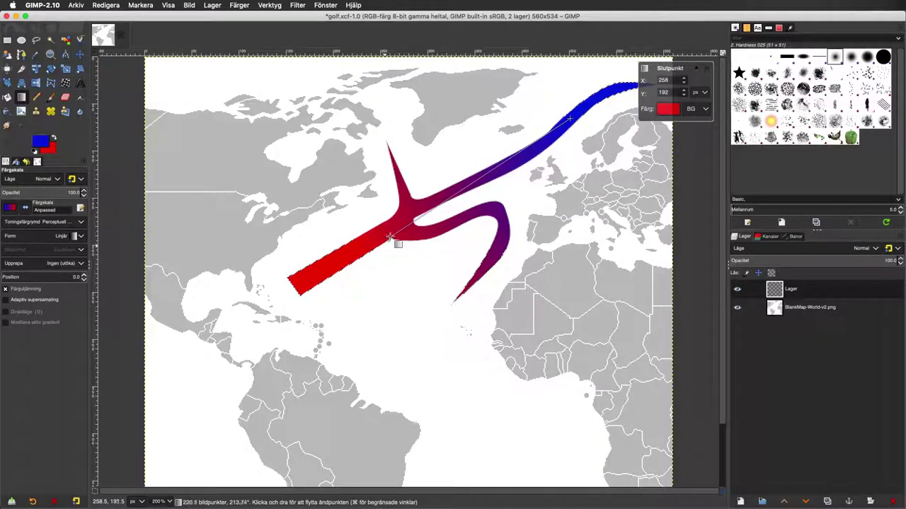
pyautogui.moveTo(355, 247)
pyautogui.mouseDown()
pyautogui.moveTo(436, 198)
pyautogui.moveTo(422, 204)
pyautogui.mouseUp()
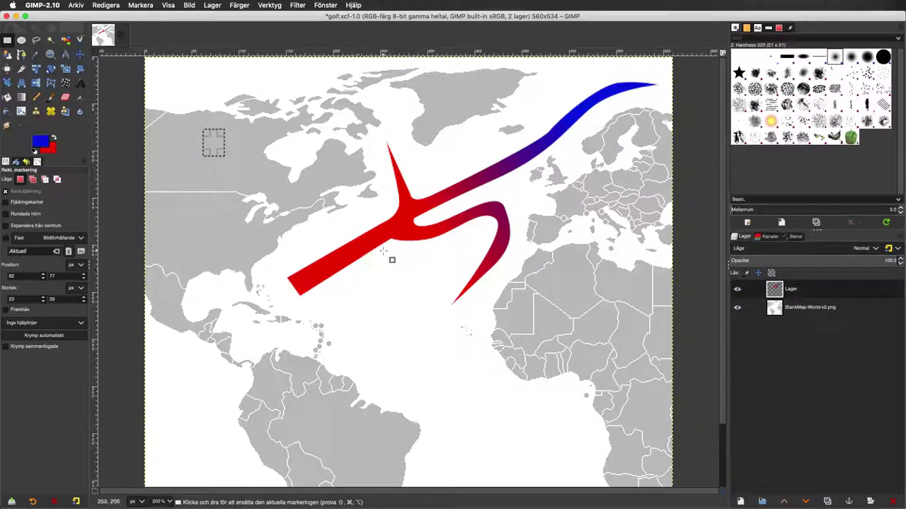
# Step: Move the gradient current layer slightly left toward the American coast and start renaming it
pyautogui.press('m')
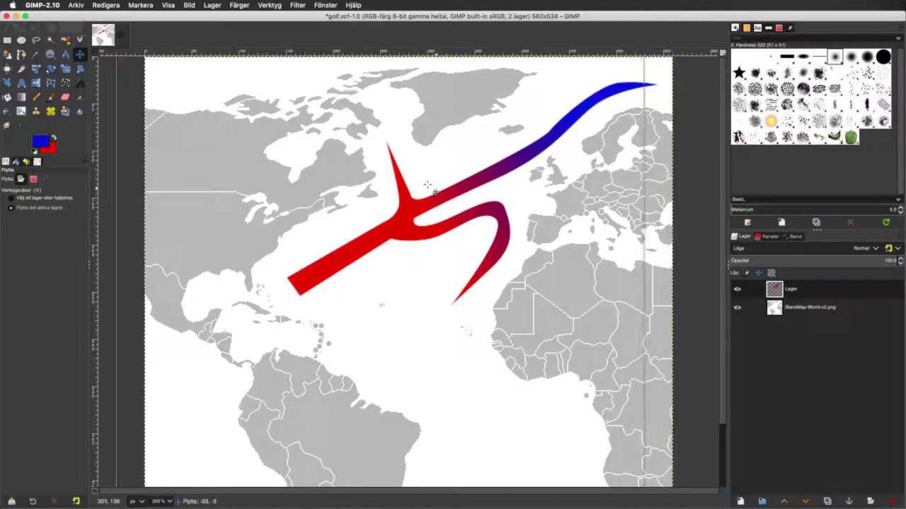
pyautogui.moveTo(459, 188); pyautogui.dragTo(429, 182)
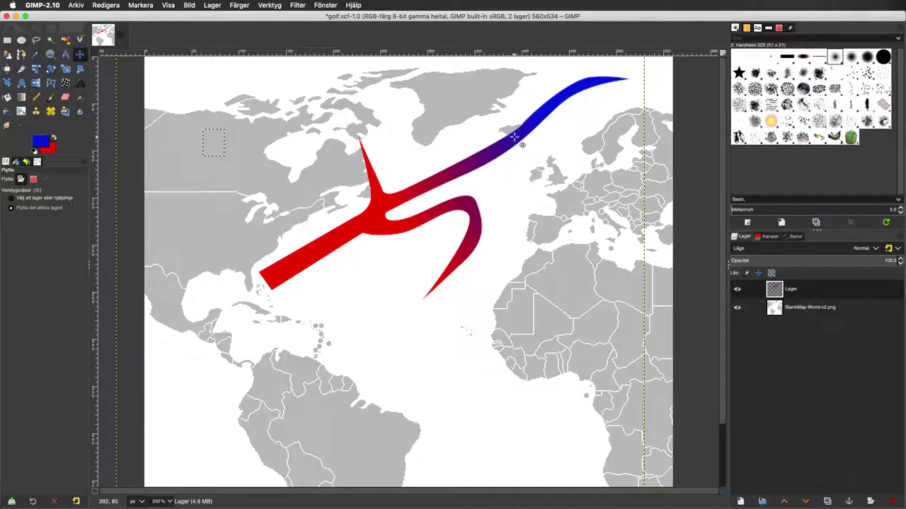
pyautogui.doubleClick(797, 290)
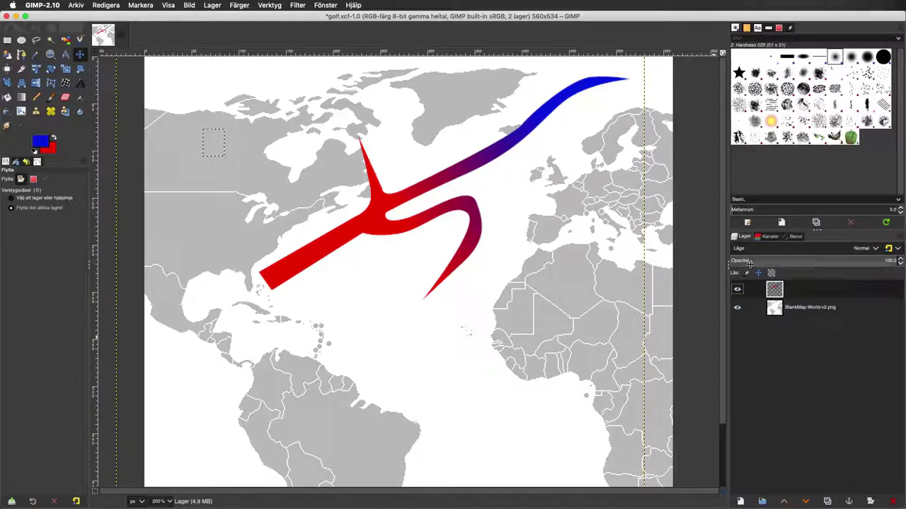
# Step: Adjust the current layer's opacity with the Layers panel slider and nudge the shape slightly right
pyautogui.click(819, 259)
pyautogui.moveTo(804, 259); pyautogui.dragTo(844, 257)
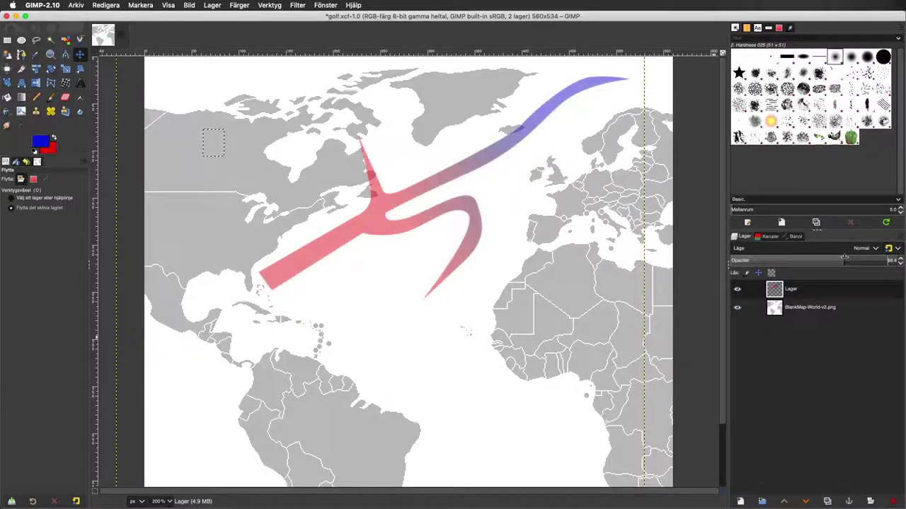
pyautogui.moveTo(436, 181); pyautogui.dragTo(450, 183)
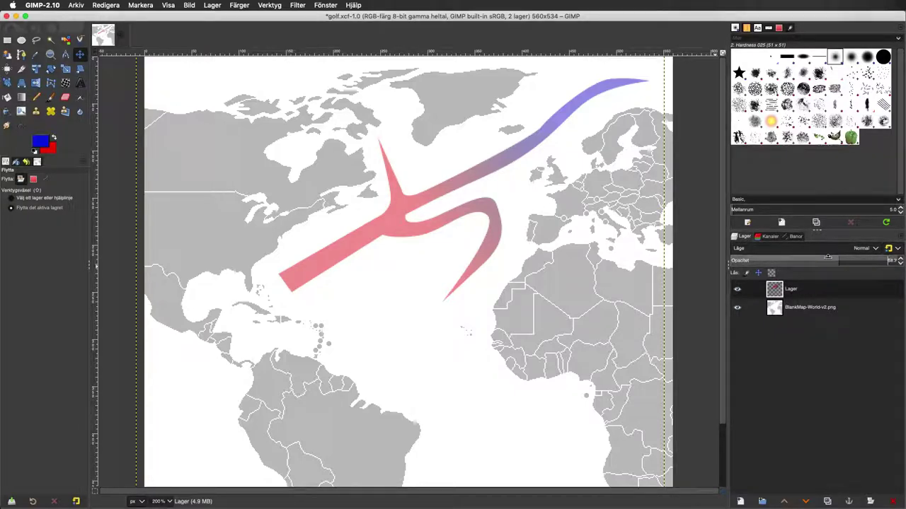
pyautogui.click(805, 258)
pyautogui.moveTo(804, 258)
pyautogui.mouseDown()
pyautogui.moveTo(750, 257)
pyautogui.moveTo(900, 261)
pyautogui.moveTo(883, 261)
pyautogui.mouseUp()
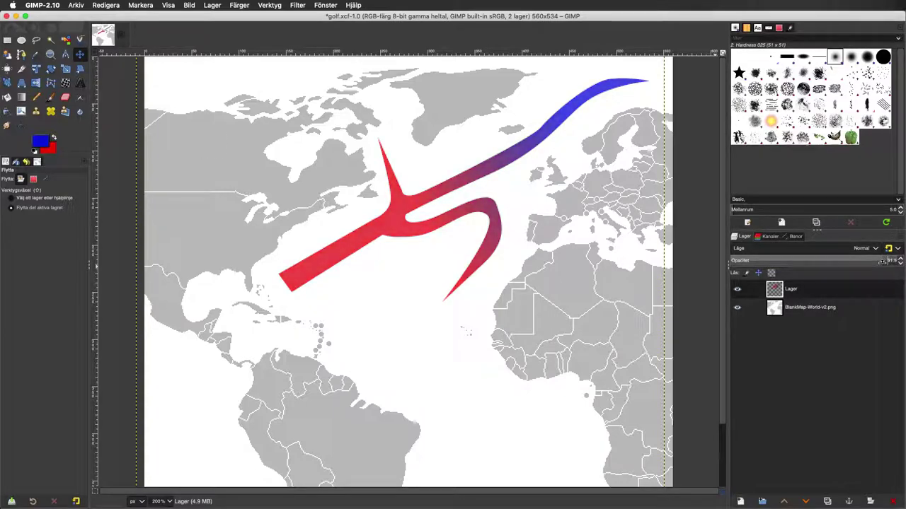